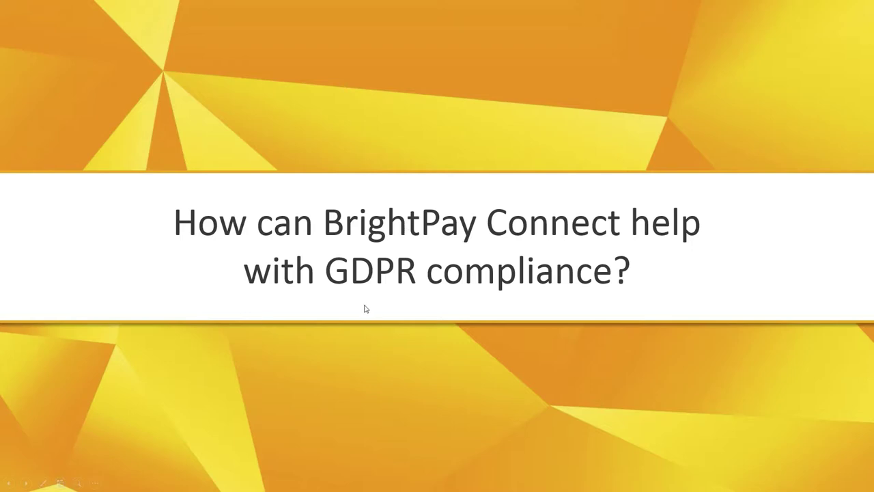
pyautogui.click(517, 327)
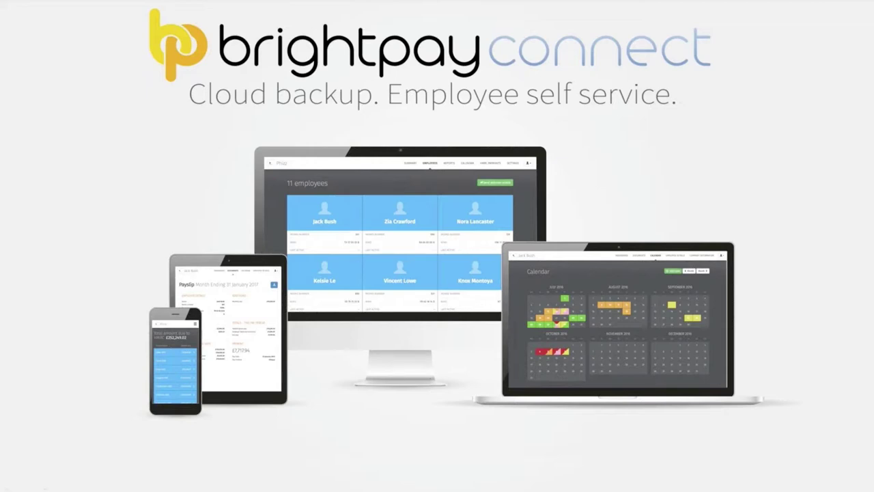
pyautogui.click(415, 180)
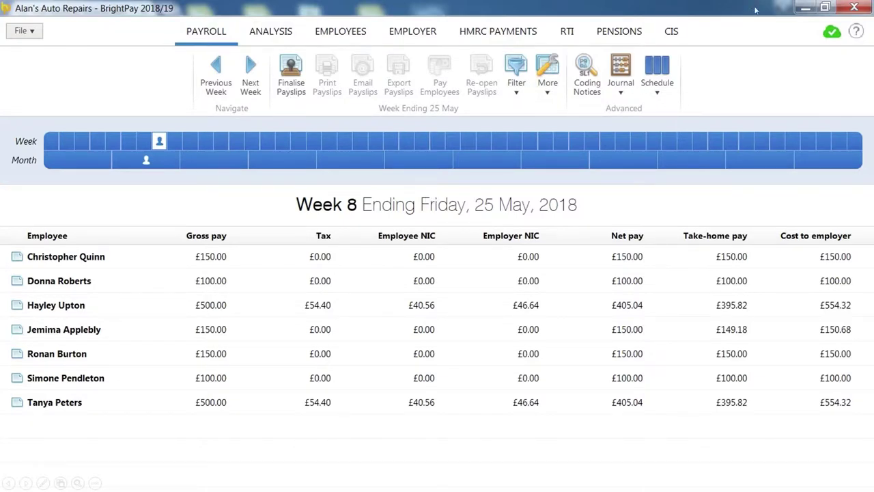
# Open the online employer dashboard for Alan's Auto Repairs from the payroll software.
pyautogui.click(833, 32)
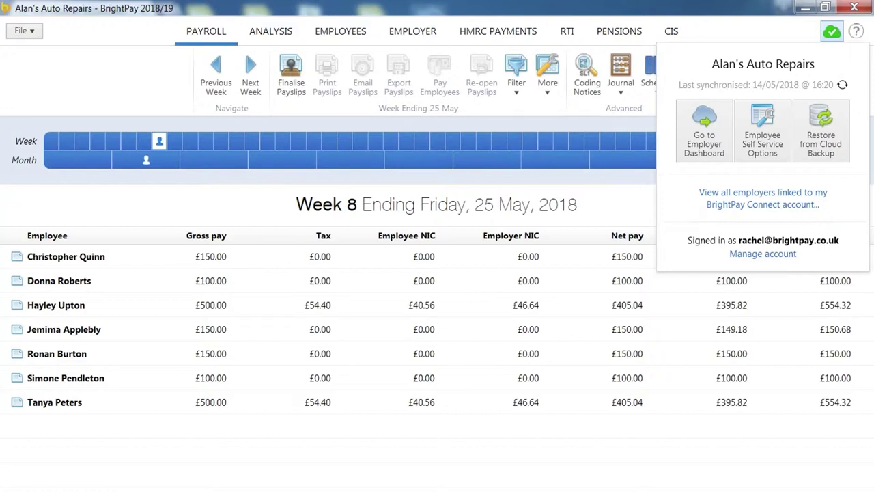
pyautogui.click(700, 149)
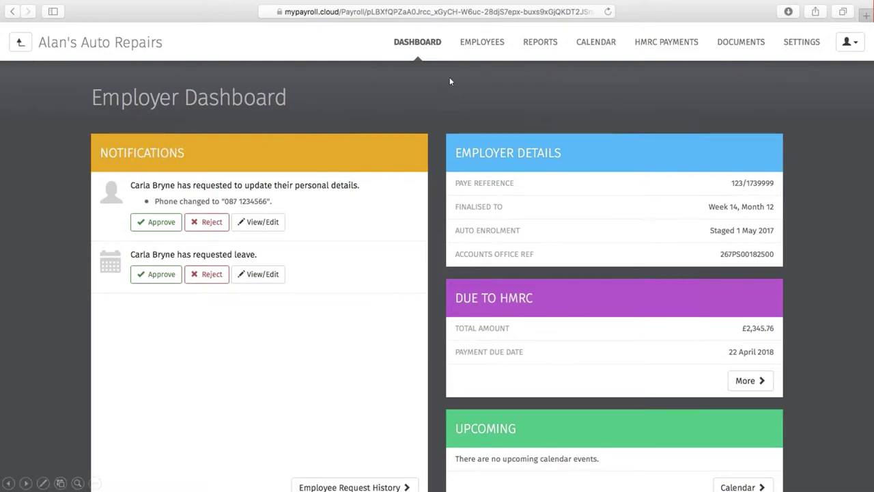
# Review the employer's Employees, Reports, Calendar, HMRC Payments, Documents and Settings pages, and return to the employer dashboard.
pyautogui.click(473, 45)
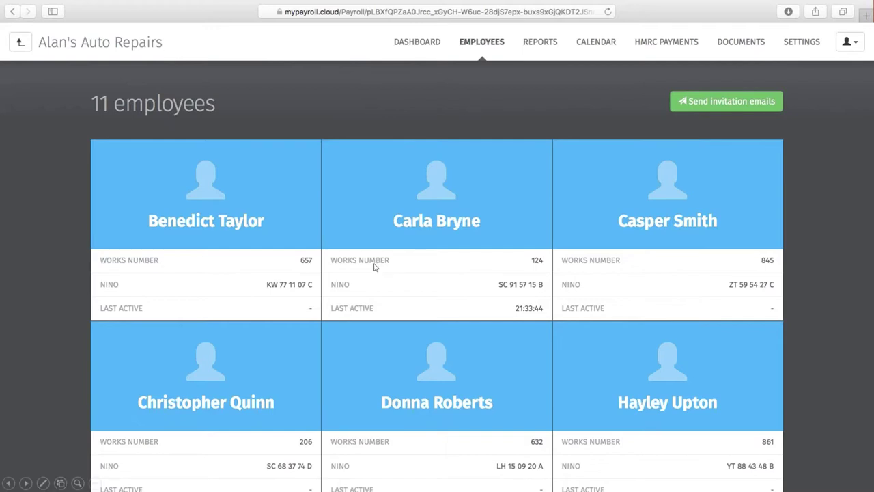
pyautogui.click(541, 42)
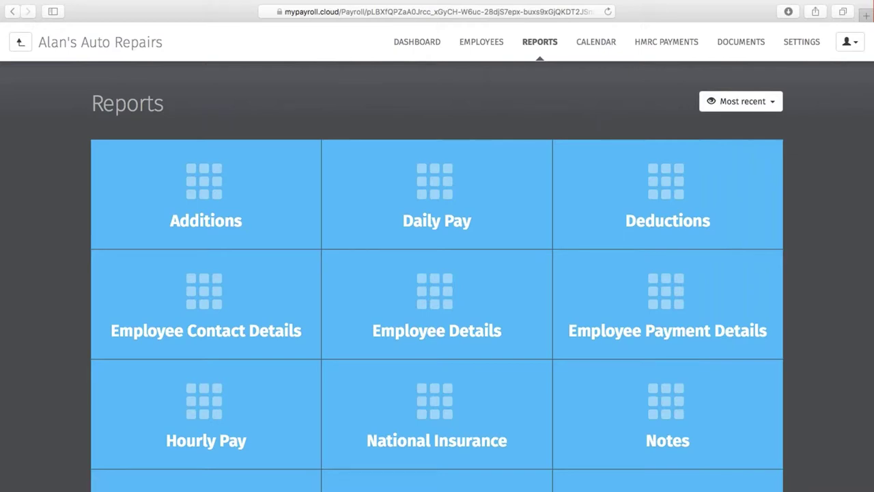
pyautogui.click(598, 43)
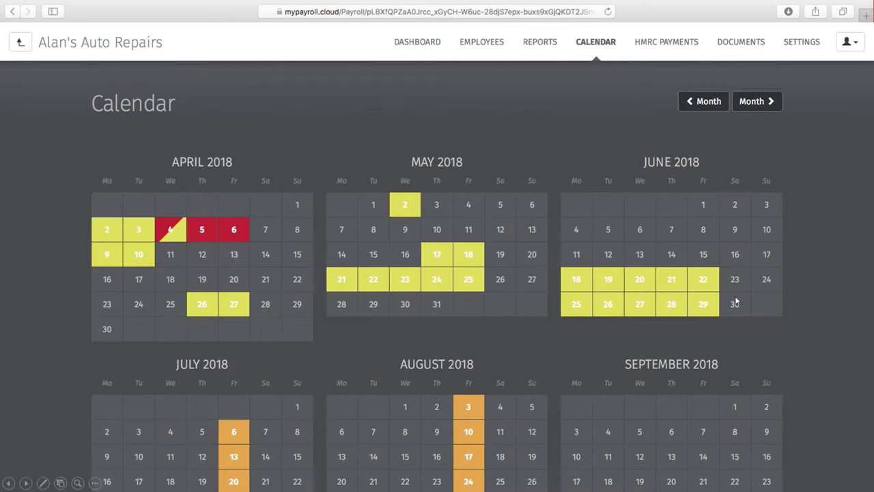
pyautogui.click(664, 42)
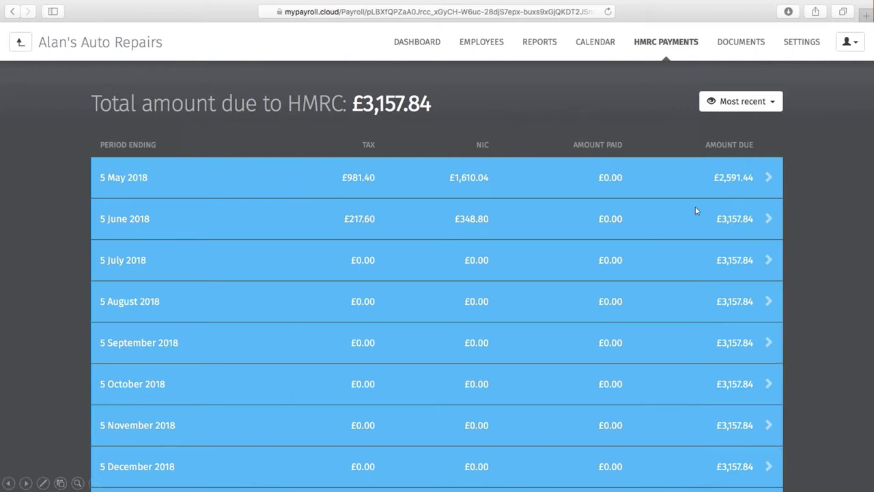
pyautogui.click(735, 45)
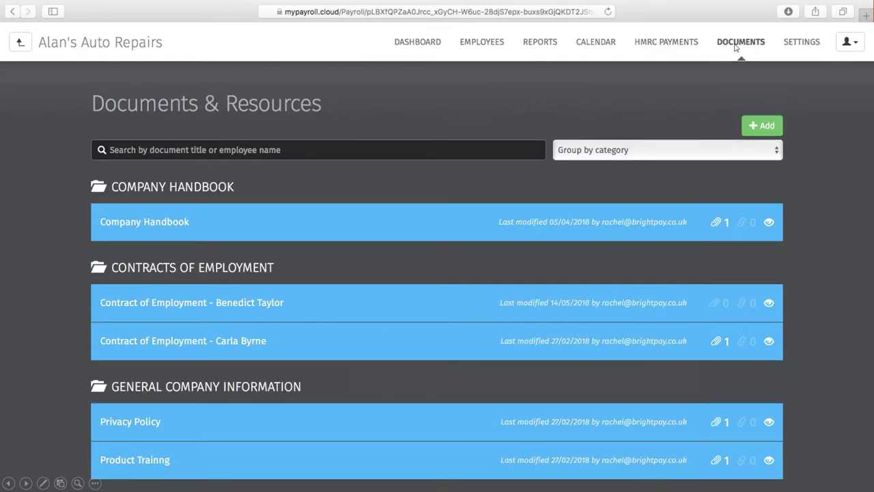
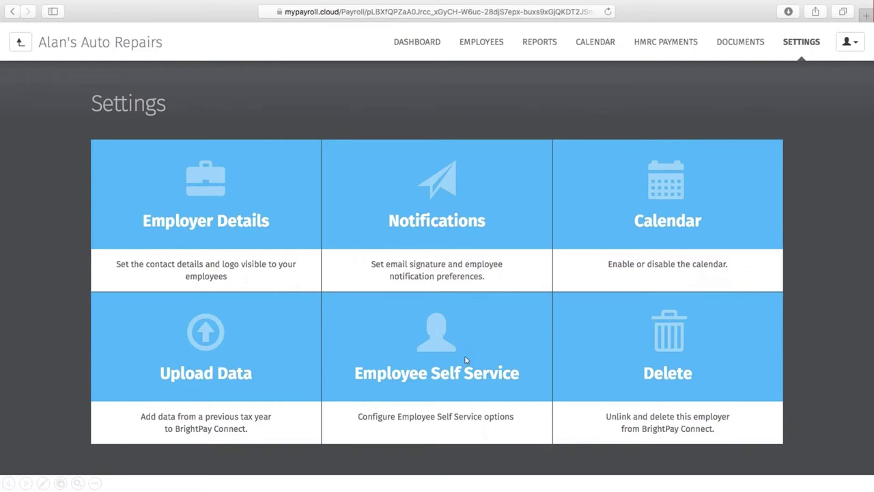
pyautogui.click(410, 42)
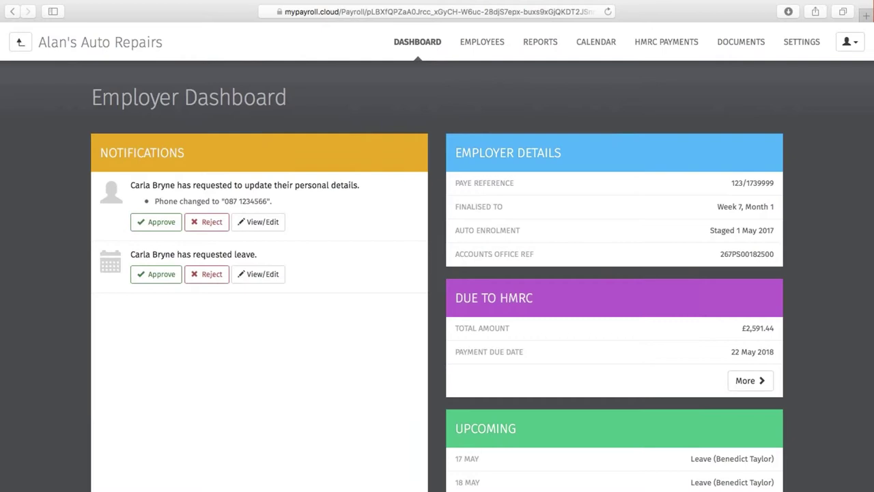
# Go up to the bureau account and examine its linked employers, its users and a standard user's access permissions.
pyautogui.click(25, 44)
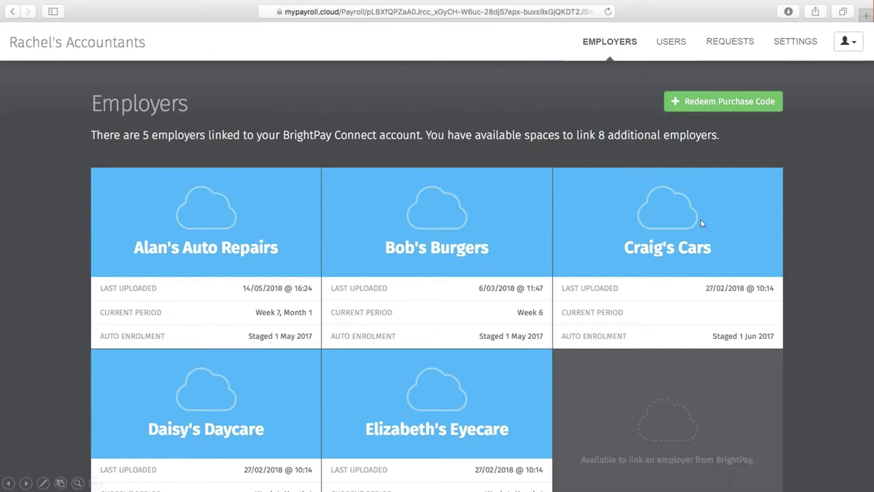
pyautogui.click(673, 43)
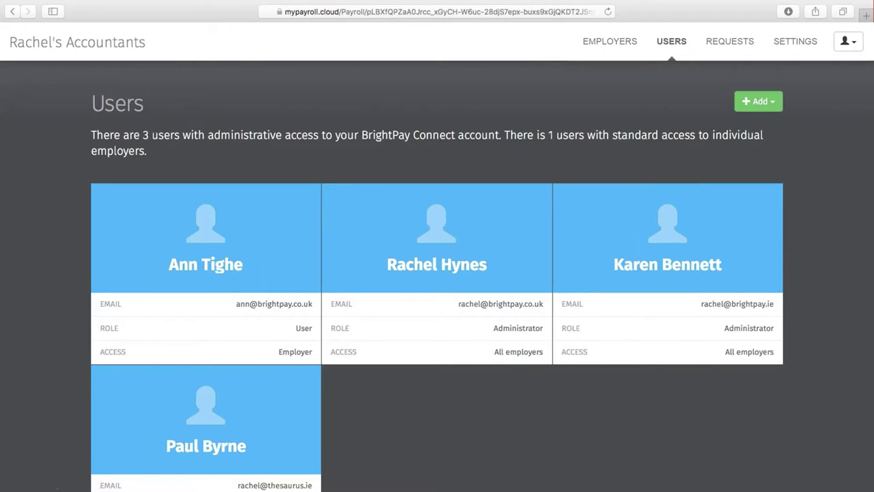
pyautogui.click(756, 101)
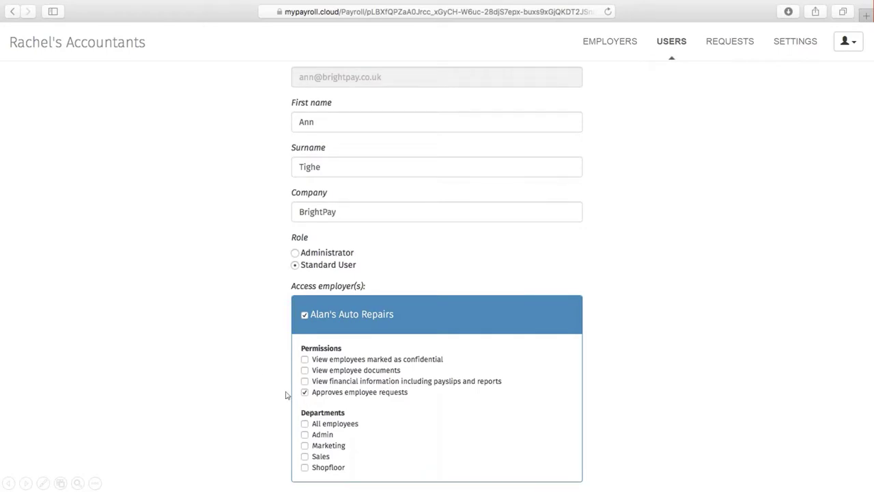
pyautogui.press('space')
# Review the bureau's client payroll requests and its contact and logo settings.
pyautogui.click(728, 41)
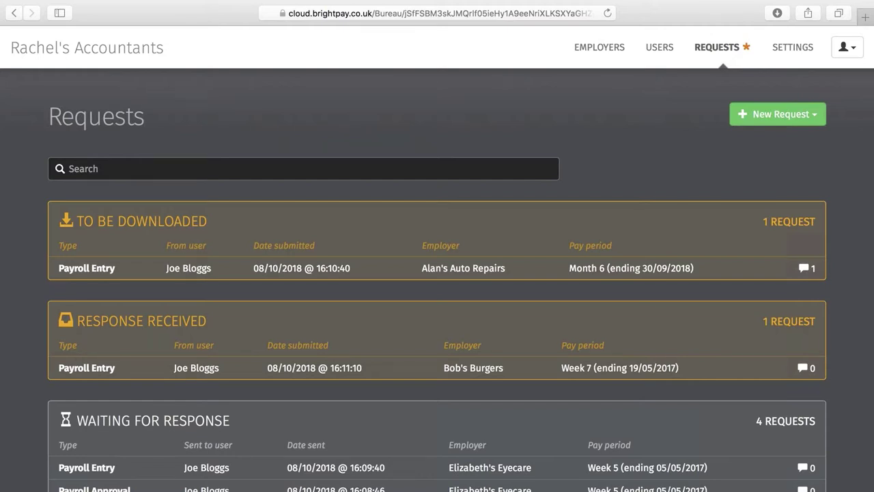
pyautogui.click(792, 49)
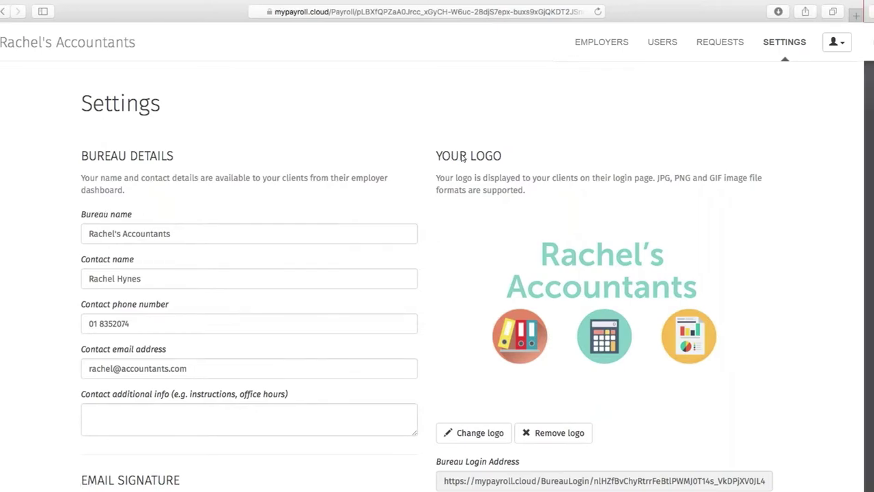
# Review the employee's self-service dashboard, payslip for month ending 31 May 2018, HR documents and personal details.
pyautogui.hotkey('ctrl', 'Right')
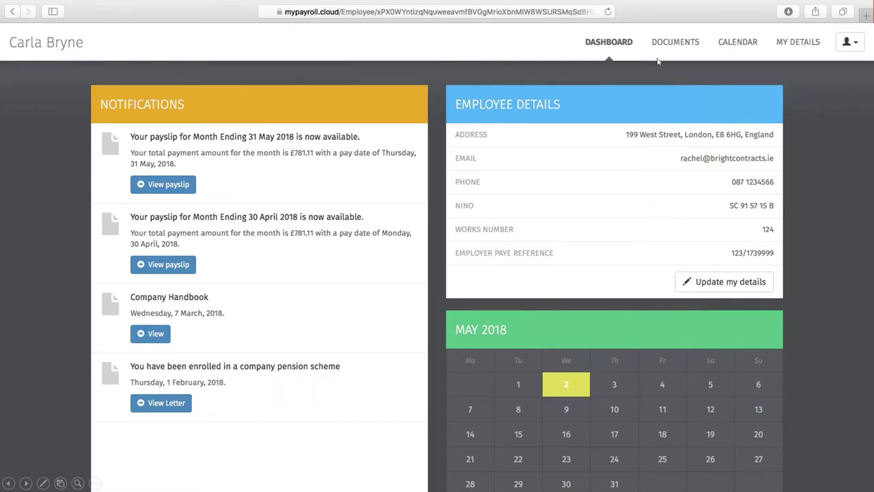
pyautogui.click(676, 43)
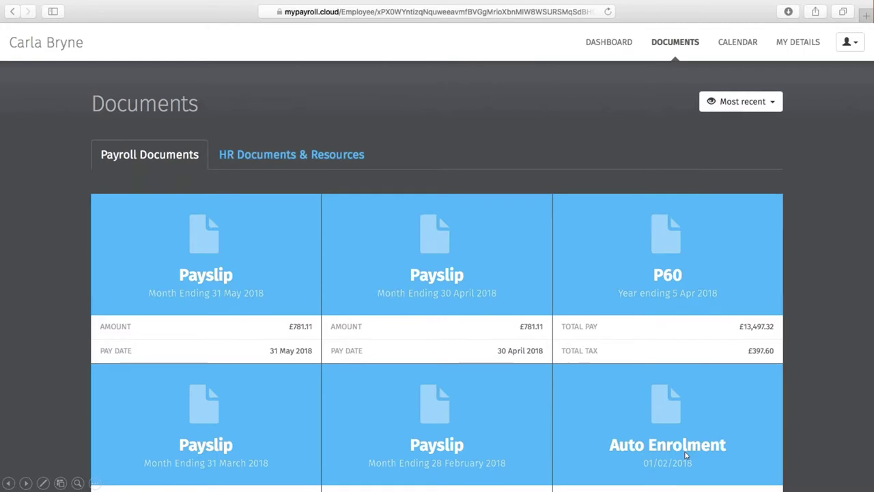
pyautogui.click(217, 277)
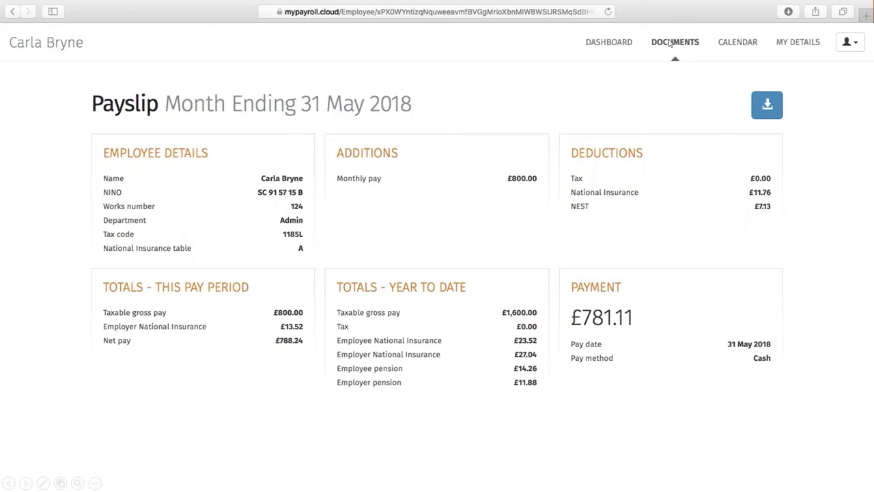
pyautogui.click(671, 43)
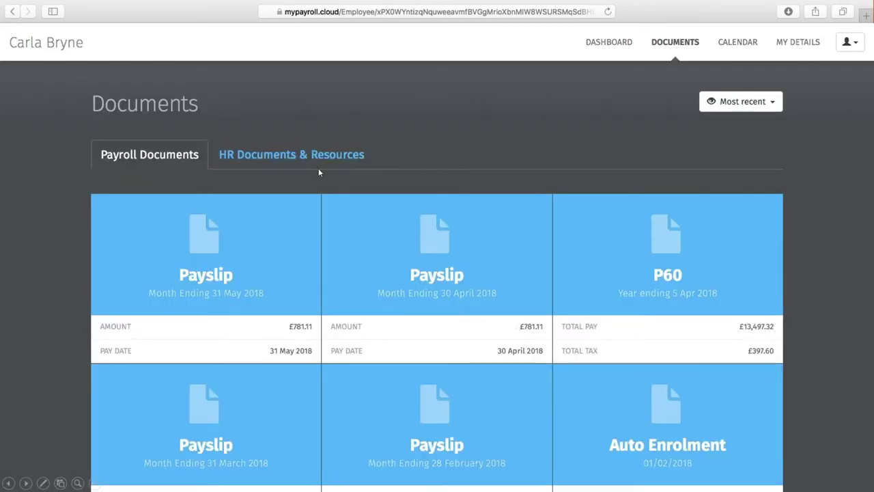
pyautogui.click(286, 155)
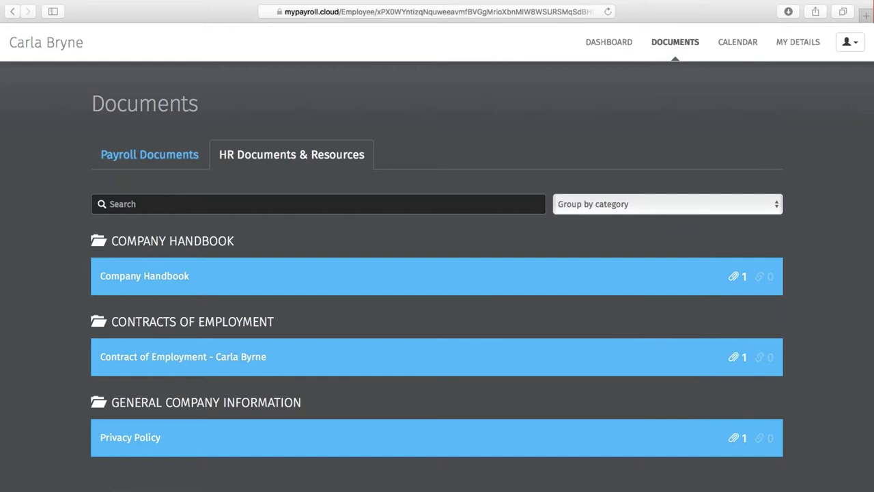
pyautogui.click(794, 43)
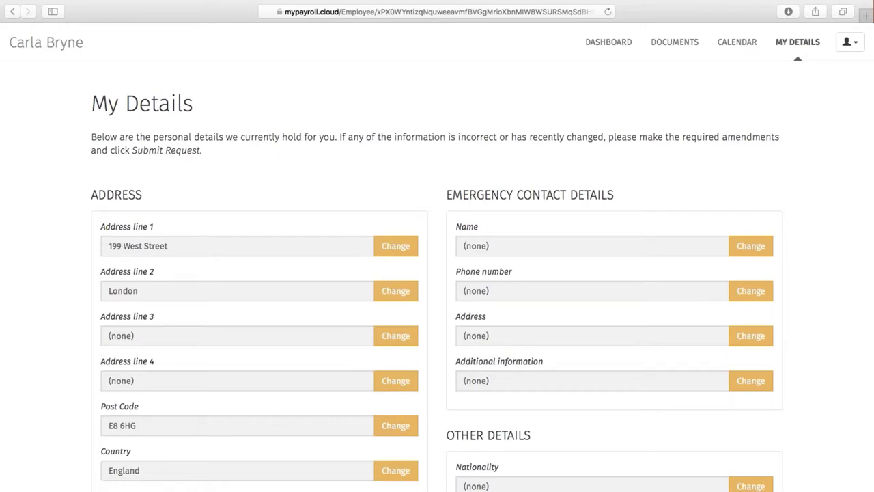
# Submit a full-day annual leave request for 14/05/2018 from the employee's calendar and approve it on the employer dashboard.
pyautogui.click(735, 43)
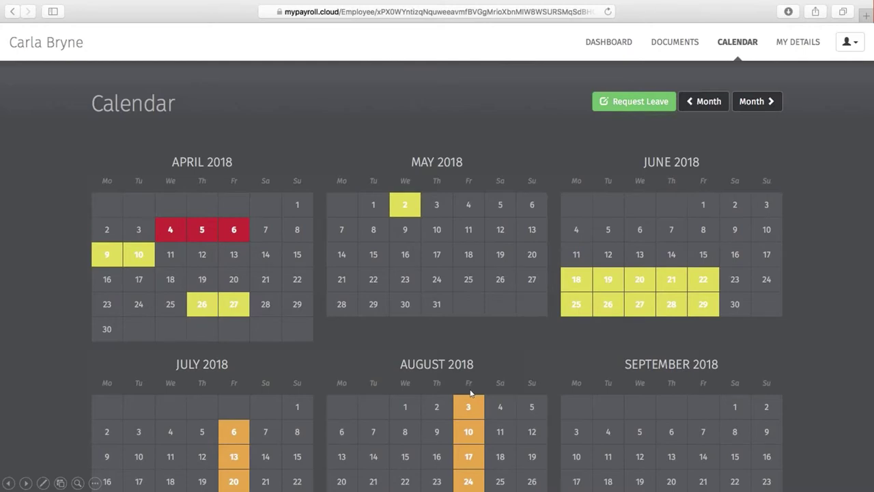
pyautogui.click(647, 104)
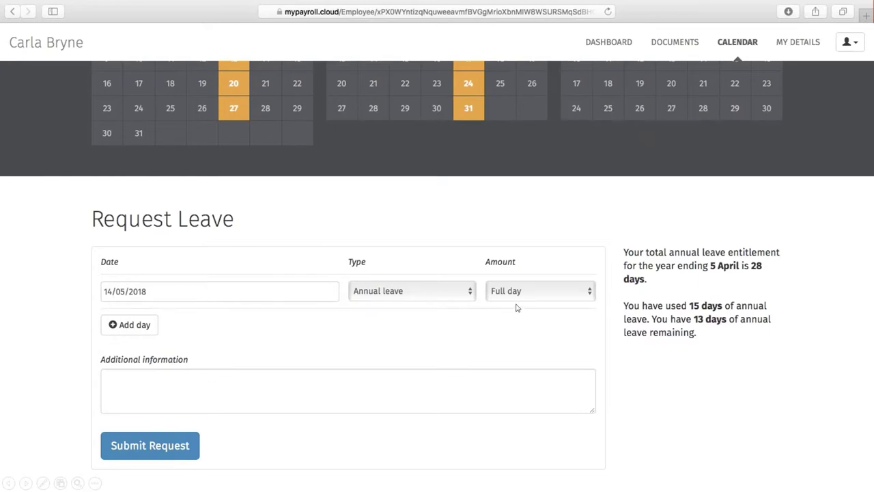
pyautogui.click(151, 446)
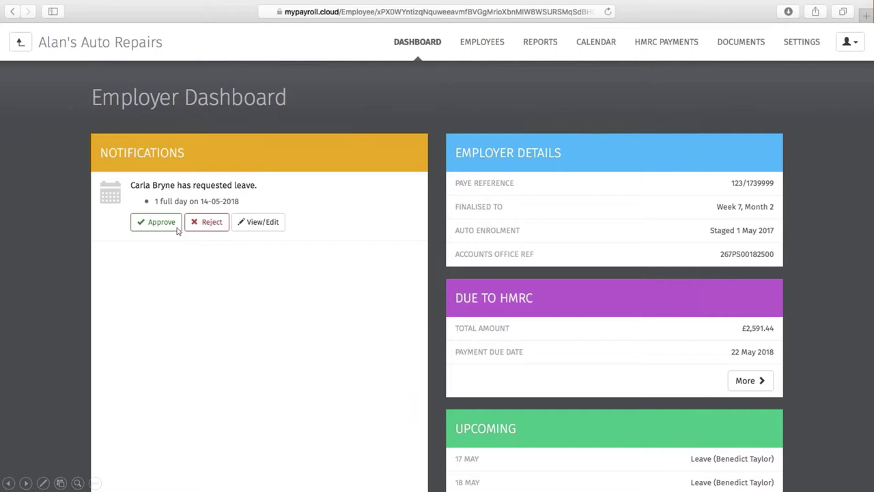
pyautogui.click(164, 226)
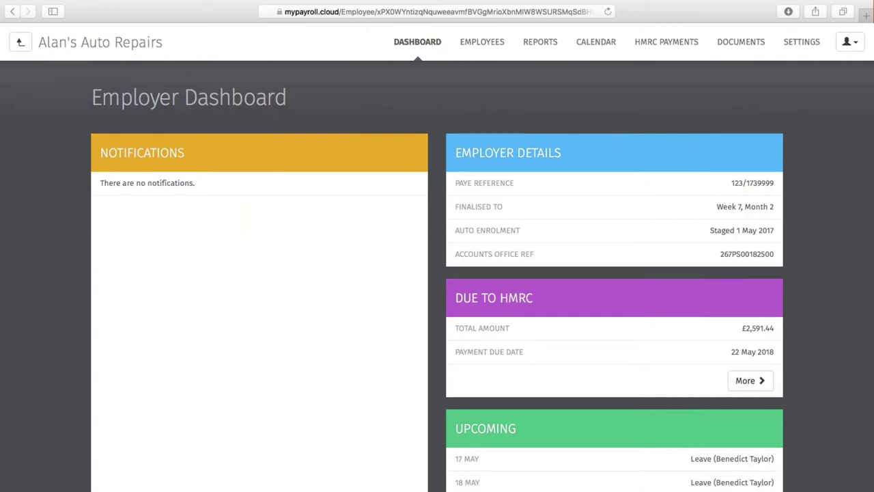
pyautogui.click(340, 246)
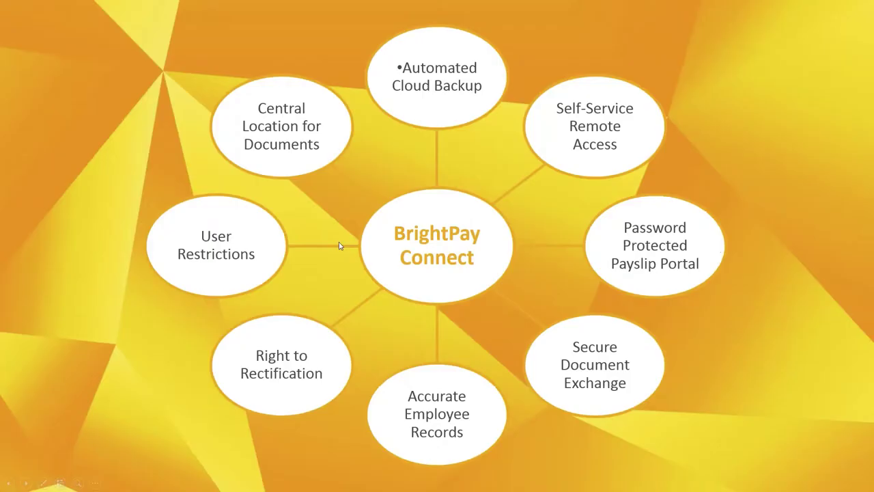
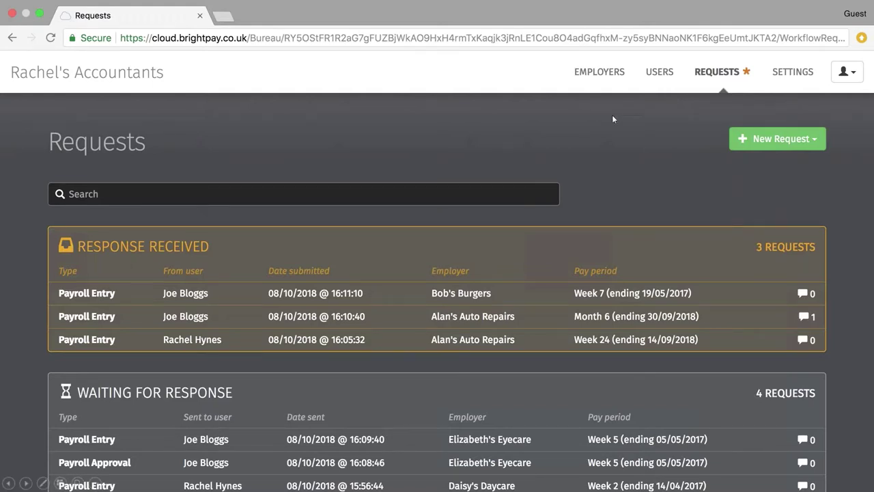
# Submit a payroll entry request to the Alan's Auto Repairs user for Week 24 (ending 14/09/2018), covering all employees with open payslips.
pyautogui.click(781, 140)
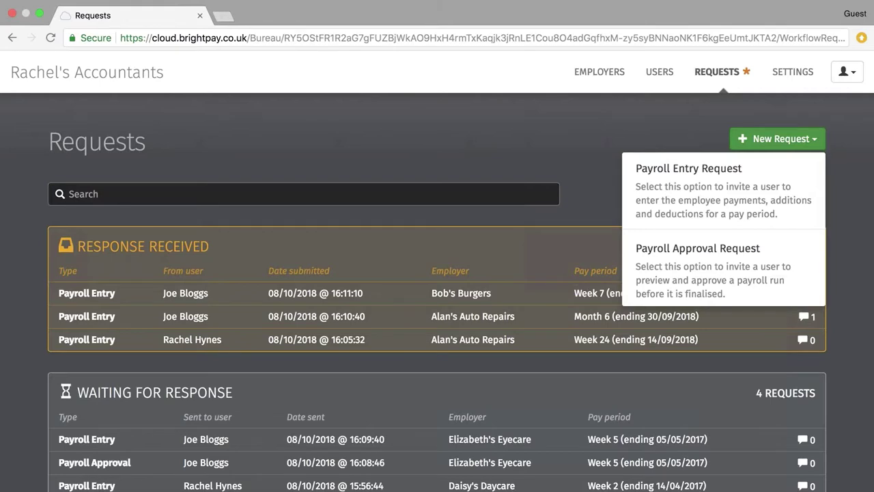
pyautogui.click(728, 204)
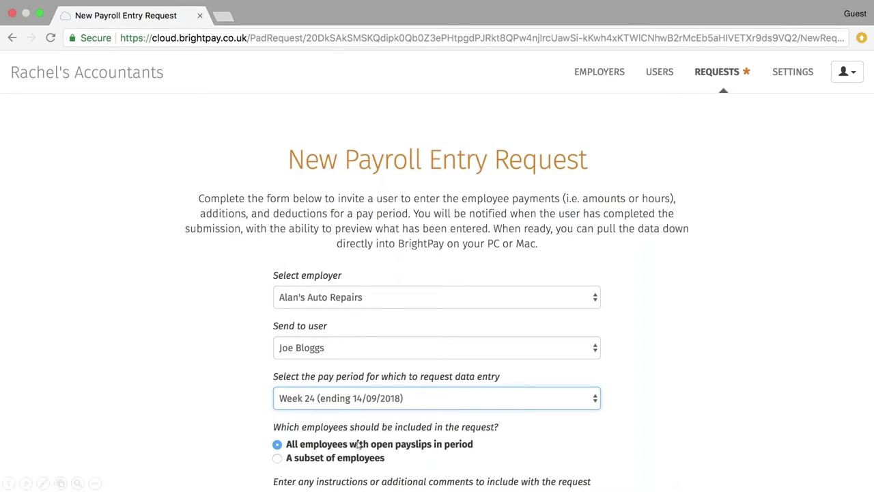
pyautogui.scroll(-5, 359, 445)
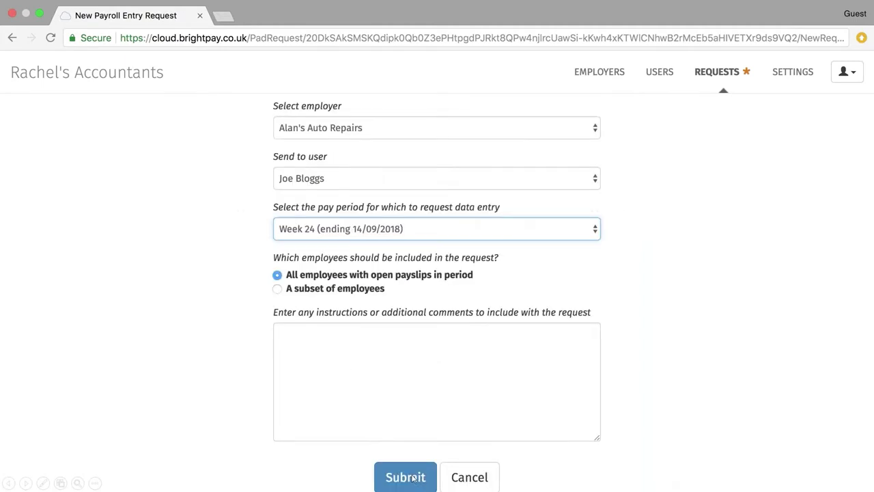
pyautogui.click(414, 478)
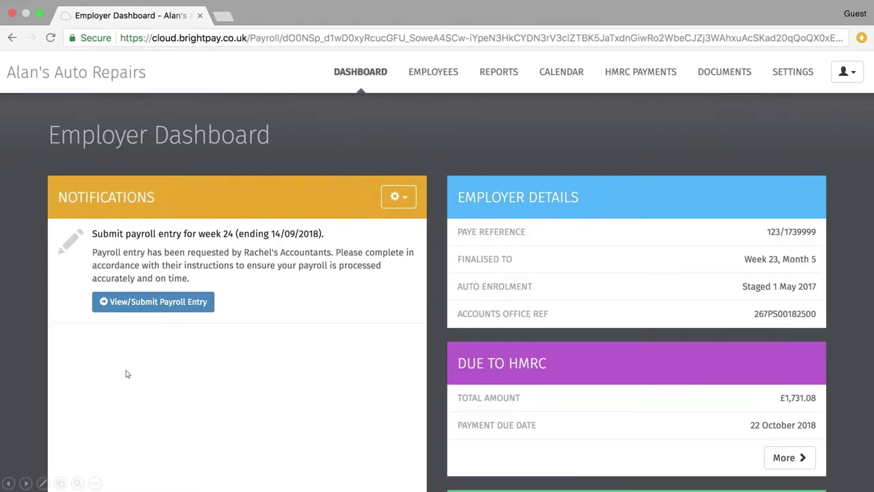
# In the Week 24 payroll entry, add a daily payment at 1½ × standard rate under Marketing for the first listed employee.
pyautogui.click(133, 309)
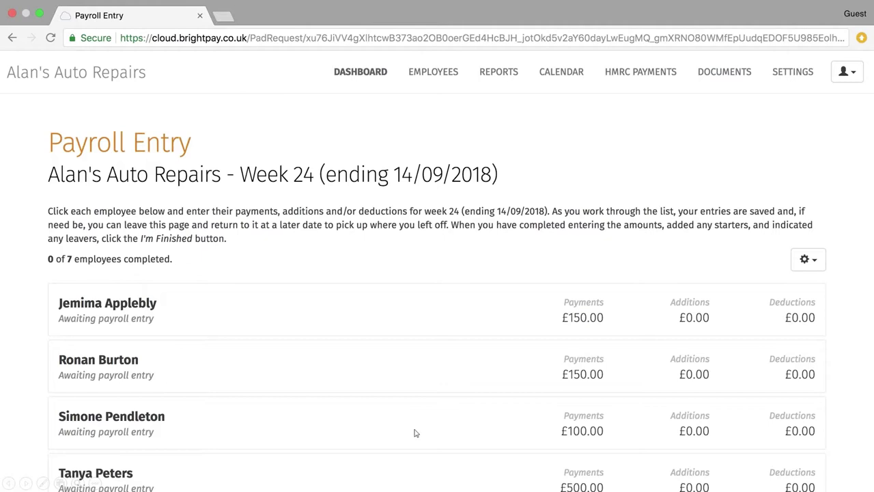
pyautogui.click(385, 321)
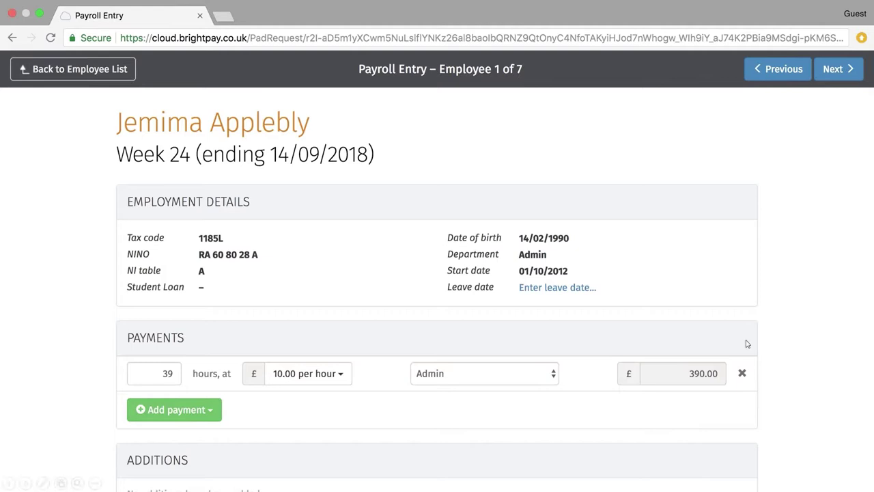
pyautogui.click(188, 417)
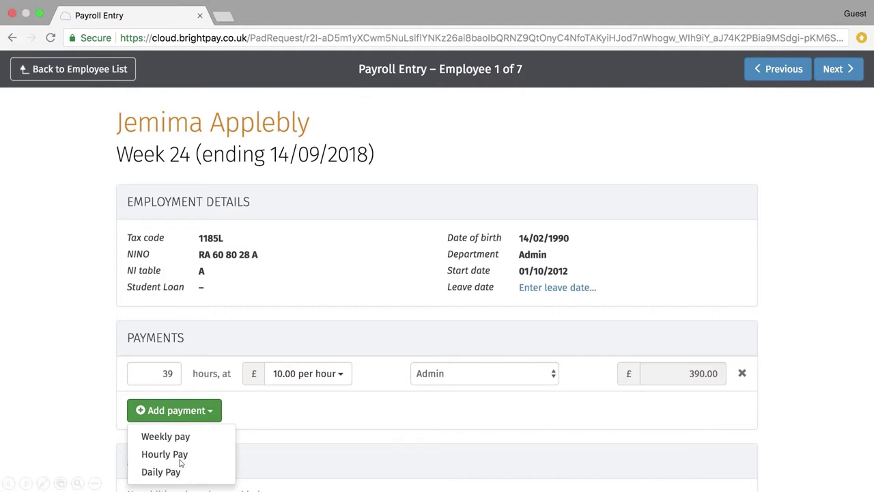
pyautogui.click(161, 472)
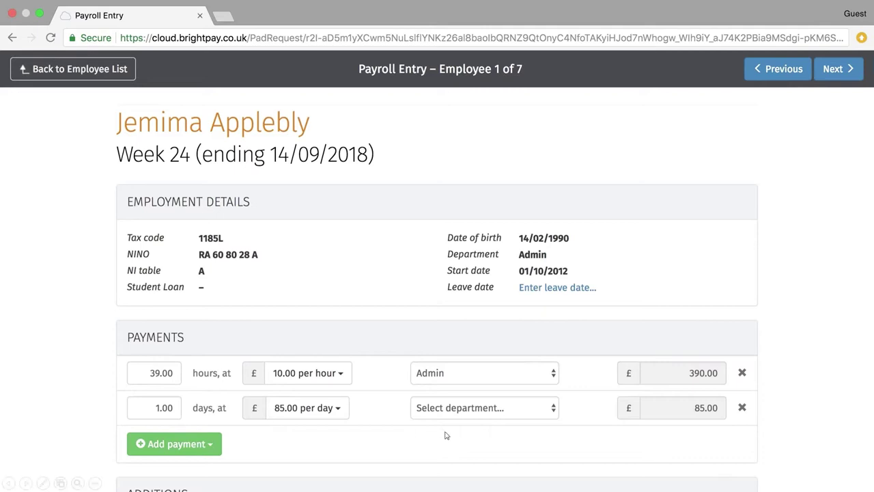
pyautogui.click(307, 408)
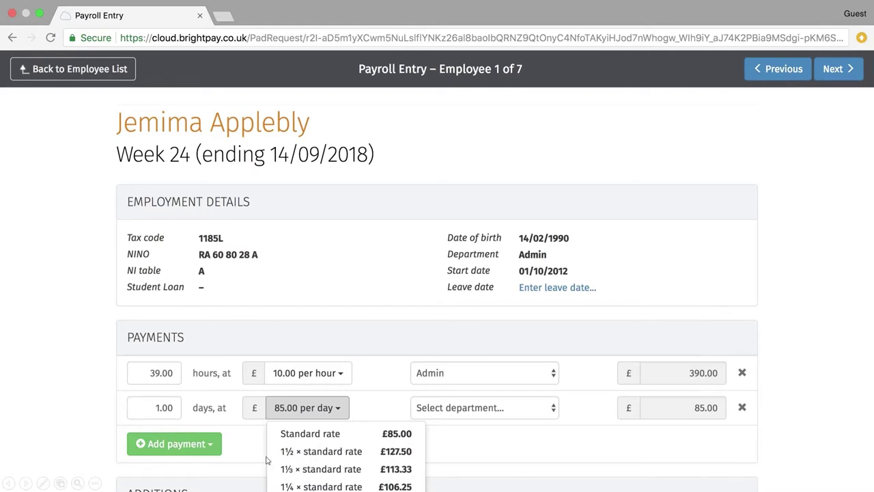
pyautogui.click(317, 455)
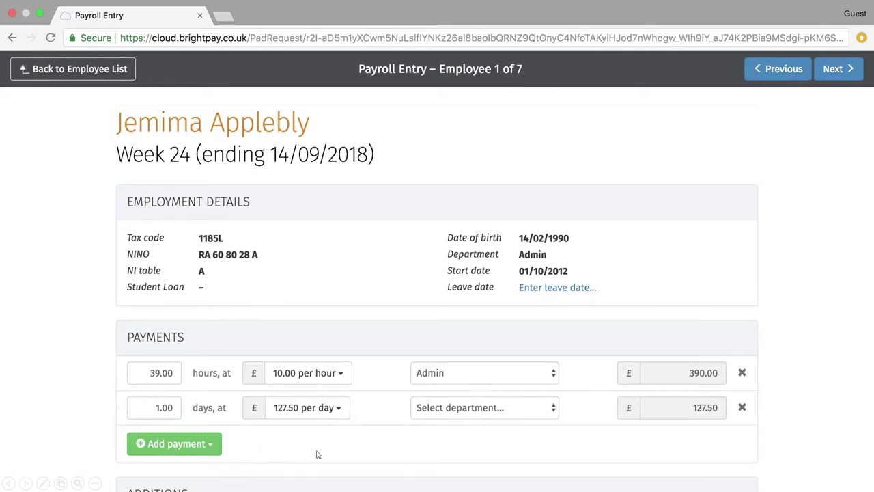
pyautogui.click(479, 409)
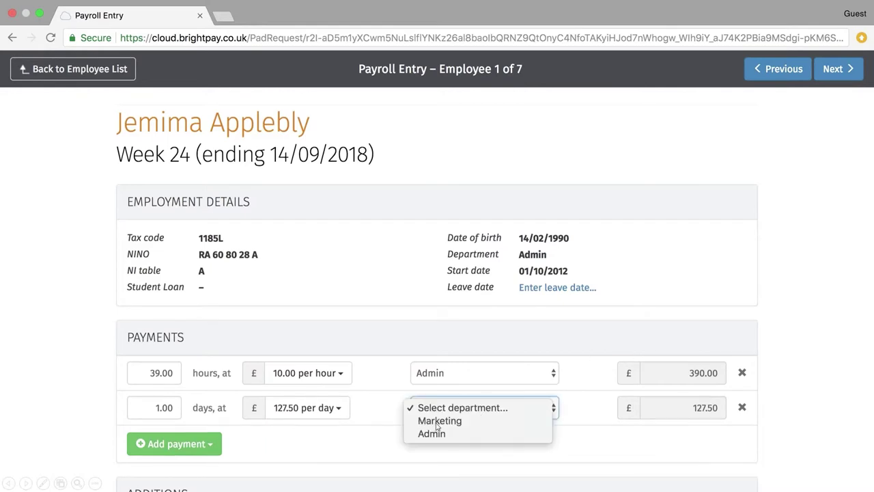
pyautogui.click(437, 421)
# Add an Expense Reimbursement addition of £20.00 for the Marketing department to the employee's payroll entry.
pyautogui.scroll(-5, 442, 409)
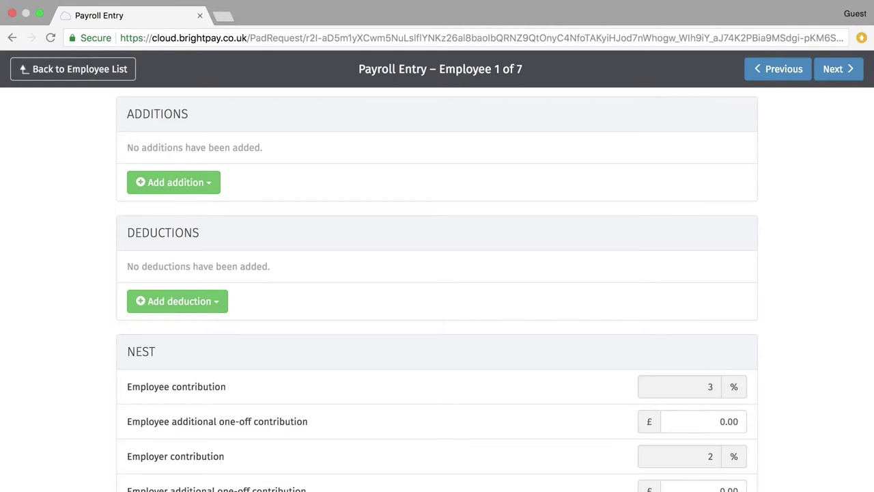
pyautogui.click(209, 182)
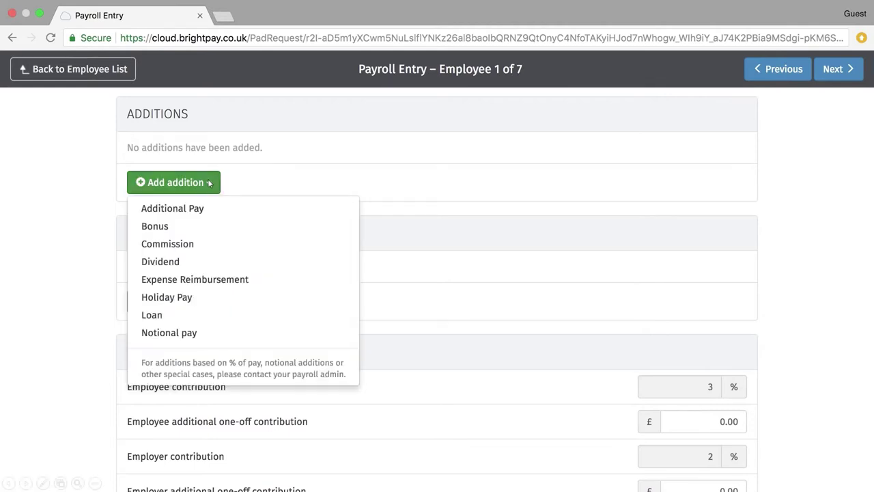
pyautogui.click(216, 280)
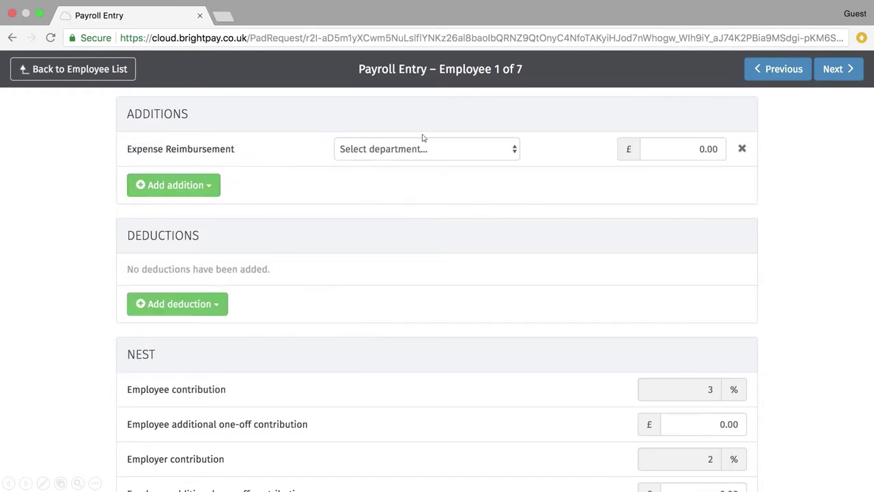
pyautogui.click(391, 147)
pyautogui.click(392, 164)
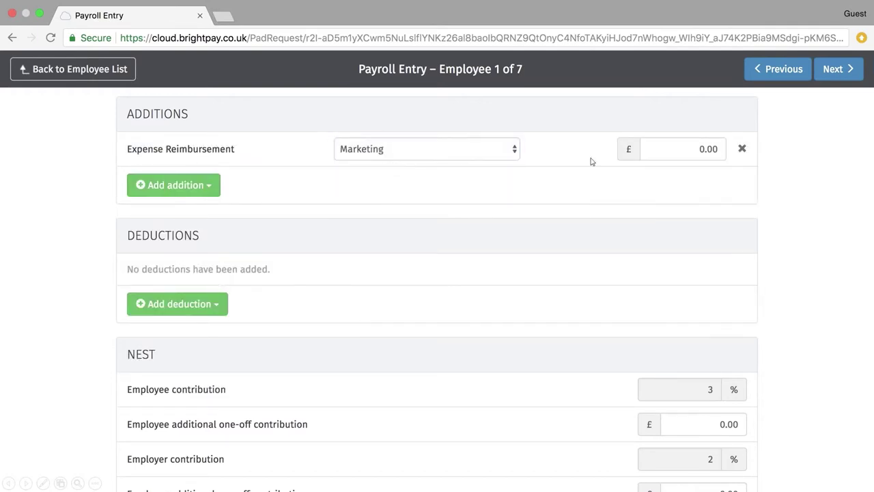
pyautogui.click(673, 148)
pyautogui.write('2')
# Check the available deduction types, and mark the first employee's payroll entry as complete and save it.
pyautogui.click(183, 311)
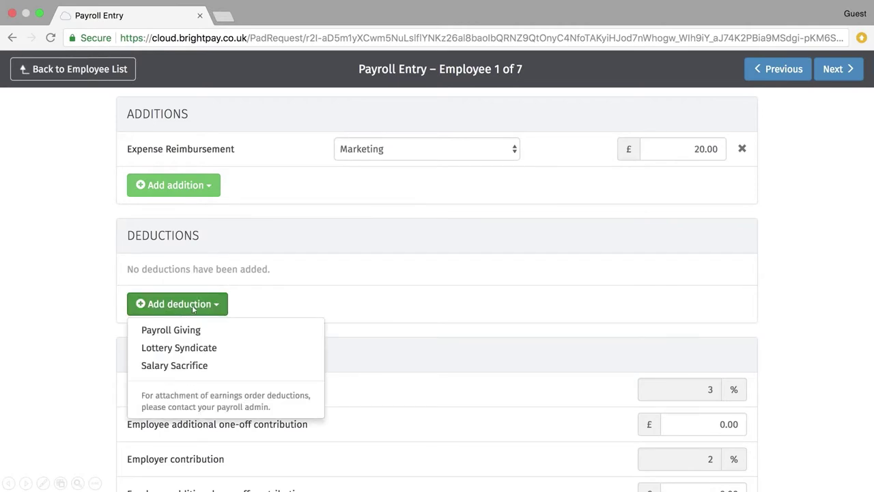
pyautogui.click(28, 284)
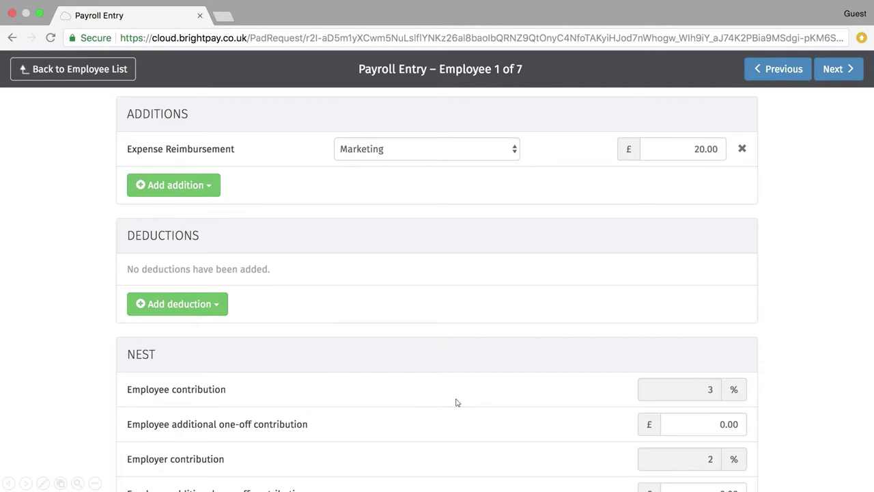
pyautogui.scroll(-5, 457, 402)
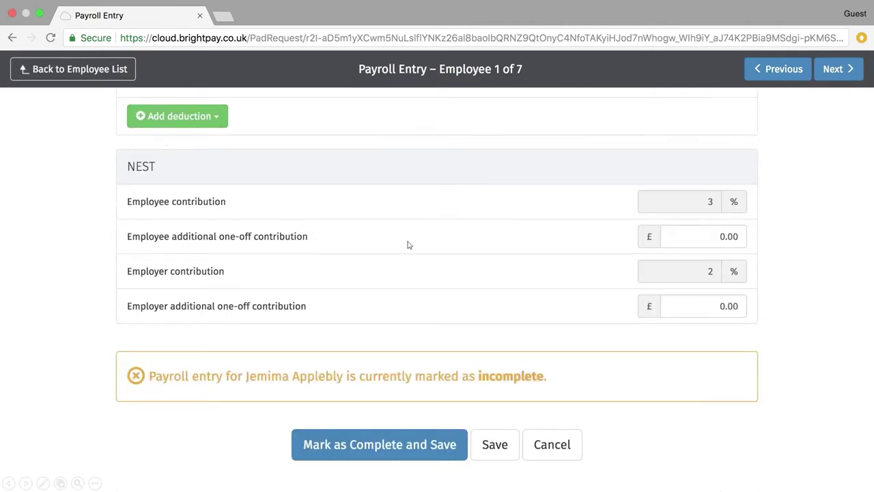
pyautogui.click(355, 449)
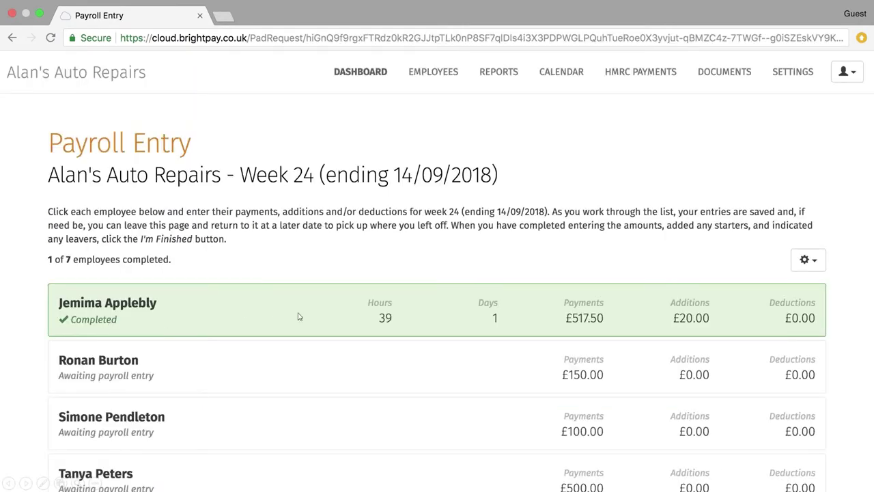
# Mark all remaining employees' Week 24 entries as complete and submit the payroll entry as finished.
pyautogui.click(804, 261)
pyautogui.click(778, 286)
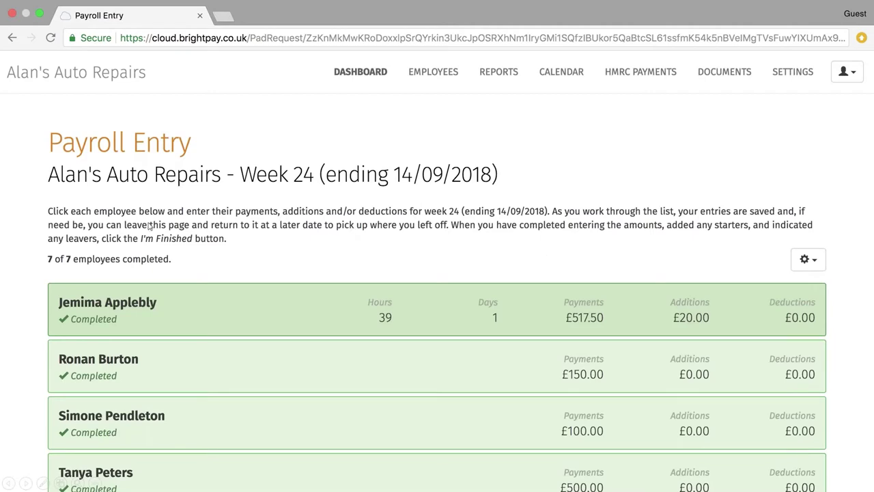
pyautogui.scroll(-10, 262, 219)
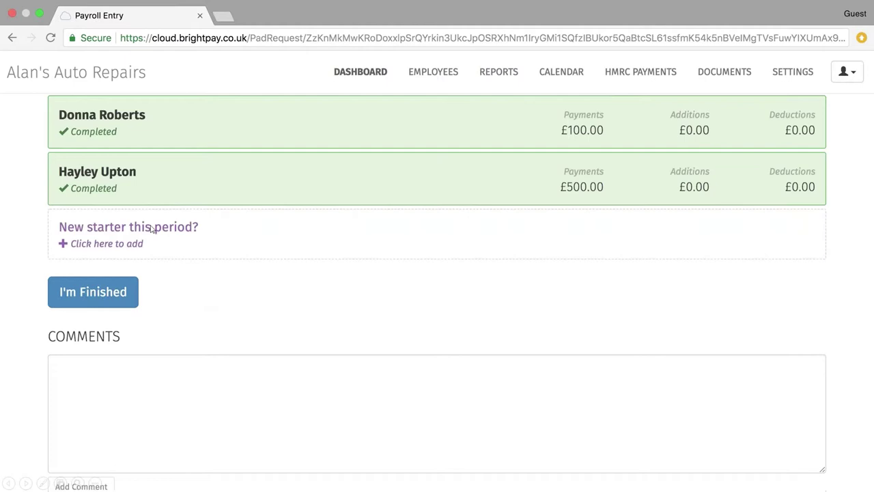
pyautogui.click(111, 293)
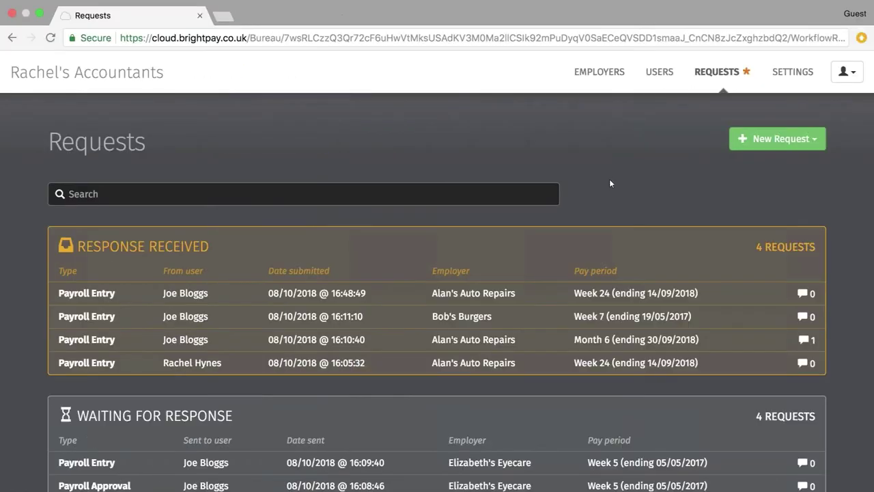
# Accept the Week 24 payroll entry response as ready to load, download and apply it in desktop BrightPay, and check the changed employee's payslip.
pyautogui.click(237, 299)
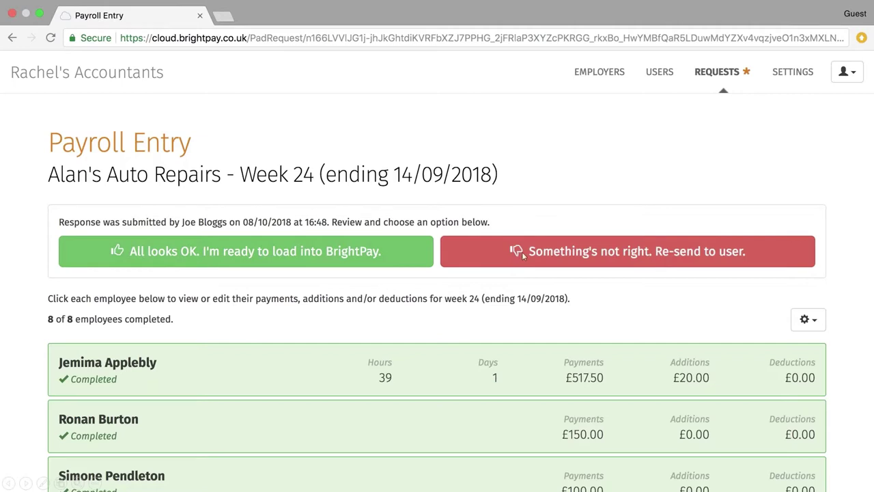
pyautogui.click(233, 256)
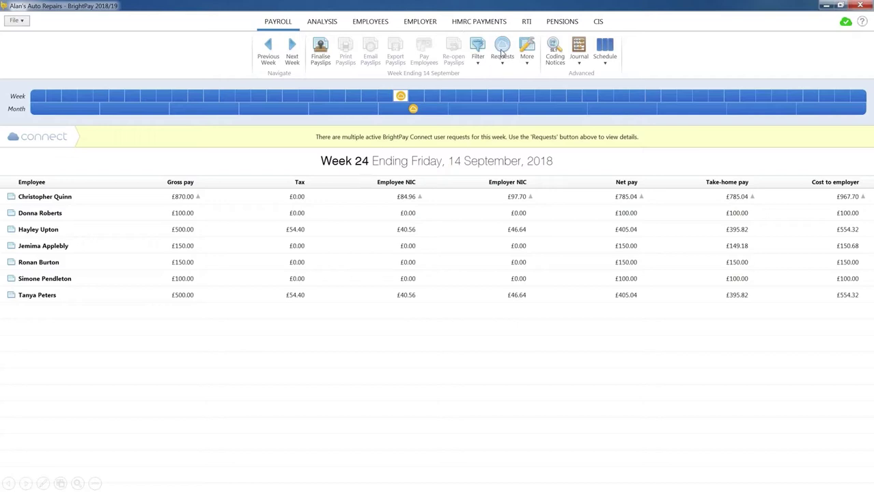
pyautogui.click(501, 53)
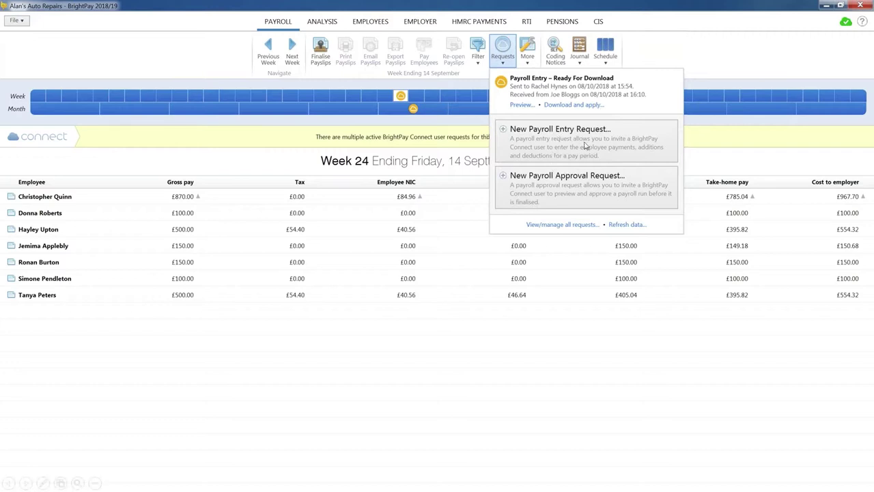
pyautogui.click(573, 104)
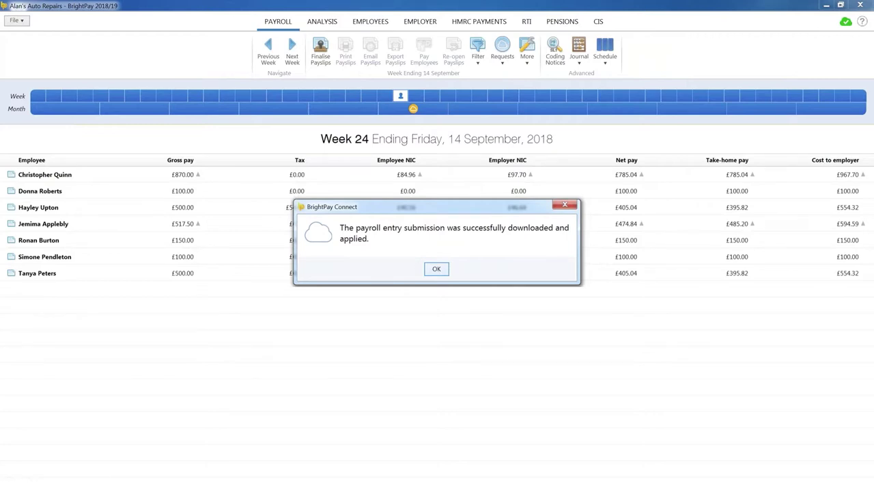
pyautogui.click(437, 268)
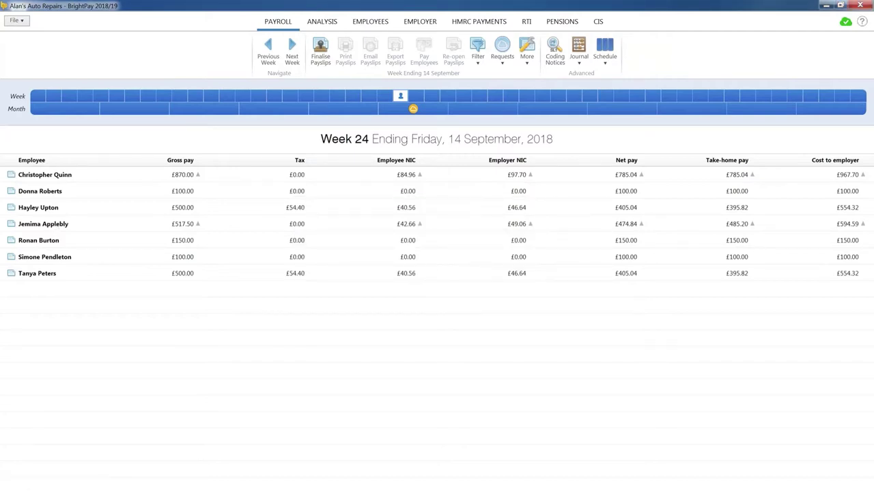
pyautogui.click(270, 222)
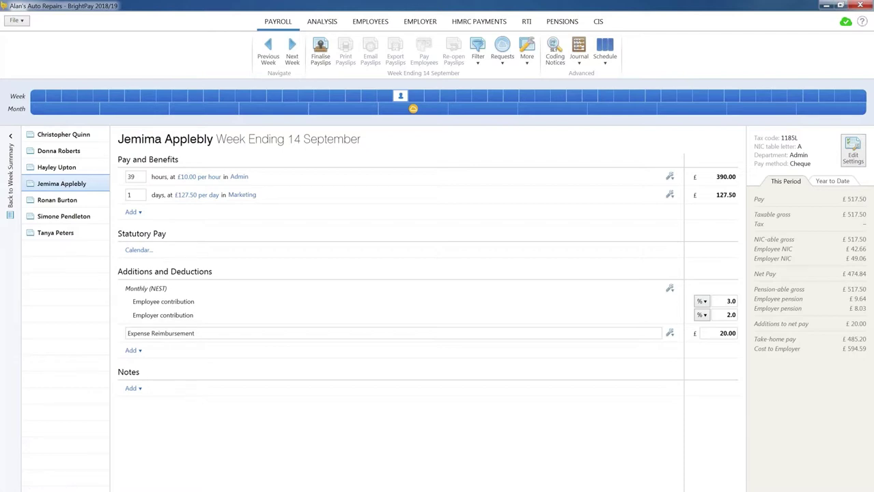
# Submit a payroll approval request to the Alan's Auto Repairs user for Week 24 (ending 14/09/2018), covering all employees with open payslips.
pyautogui.click(502, 54)
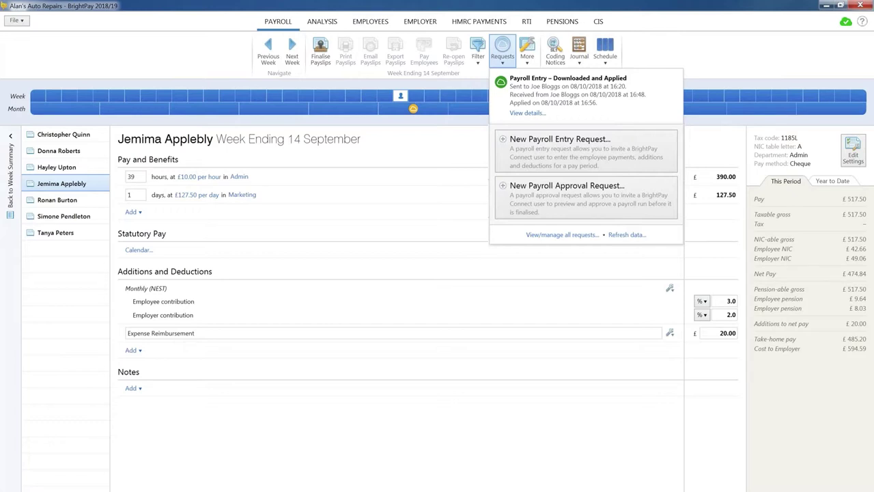
pyautogui.click(544, 202)
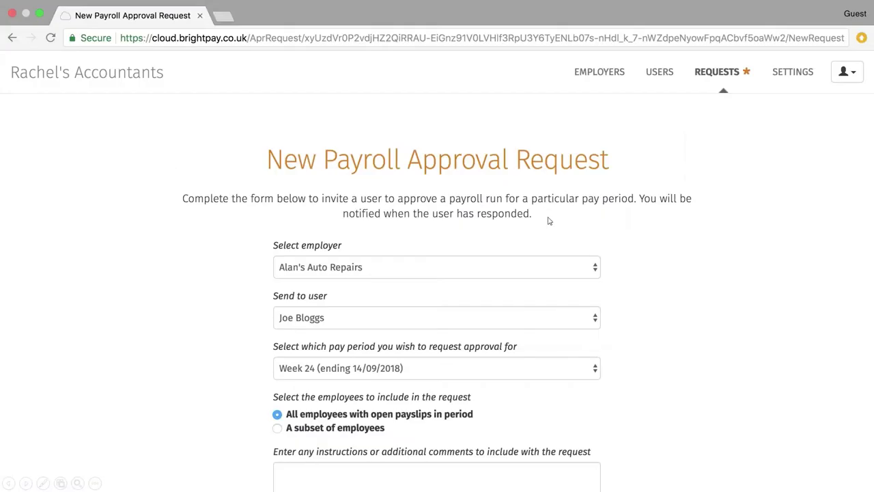
pyautogui.scroll(-3, 548, 219)
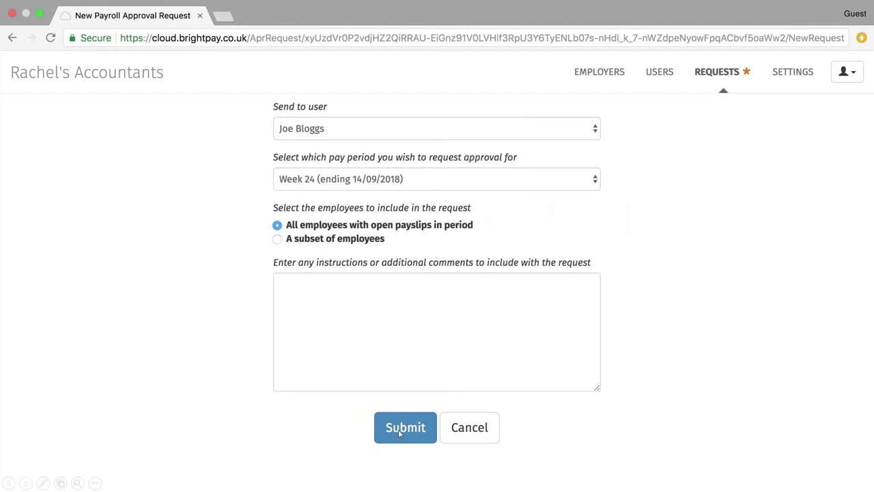
pyautogui.click(400, 433)
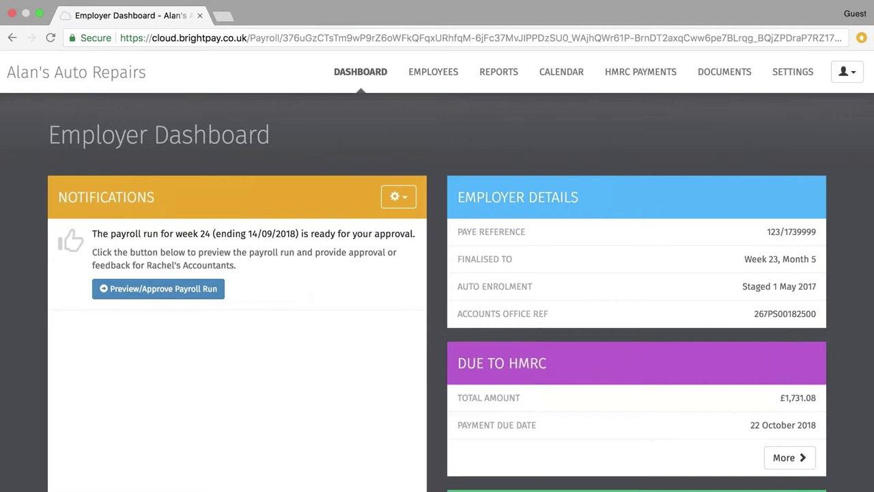
# Preview the Week 24 payroll run from the employer dashboard, and review the approval request from desktop BrightPay in the bureau portal.
pyautogui.click(149, 290)
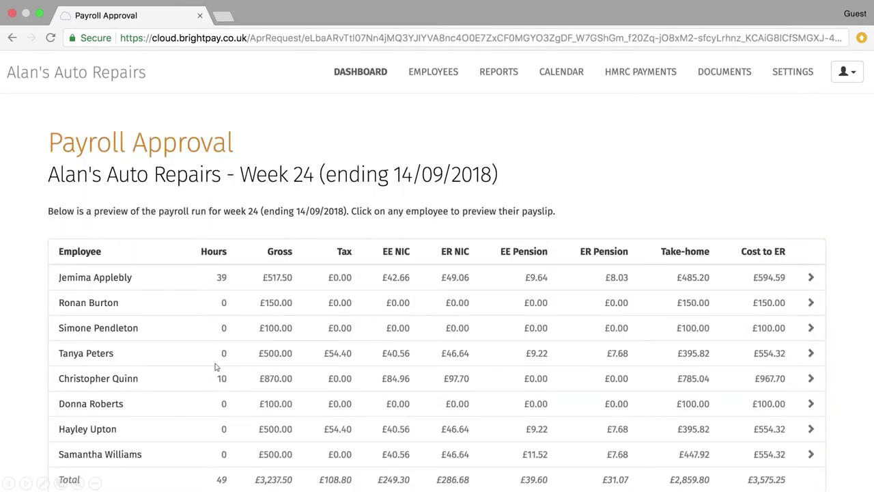
pyautogui.scroll(-5, 215, 367)
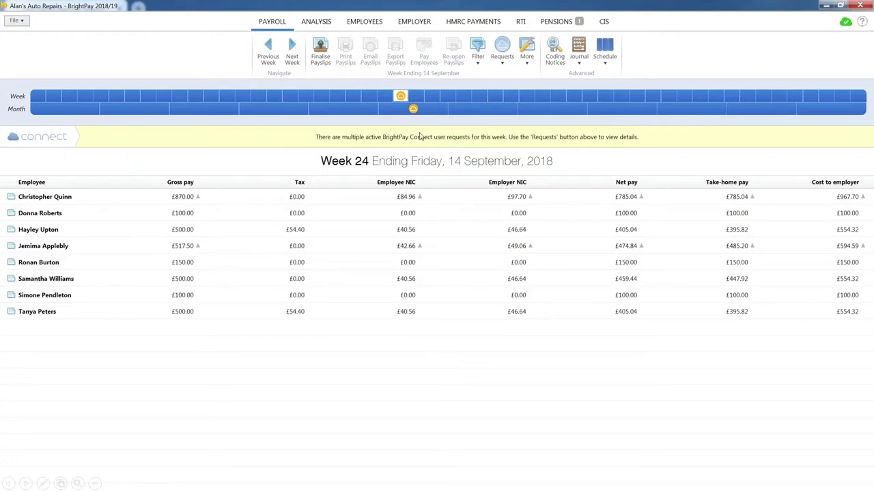
pyautogui.click(503, 54)
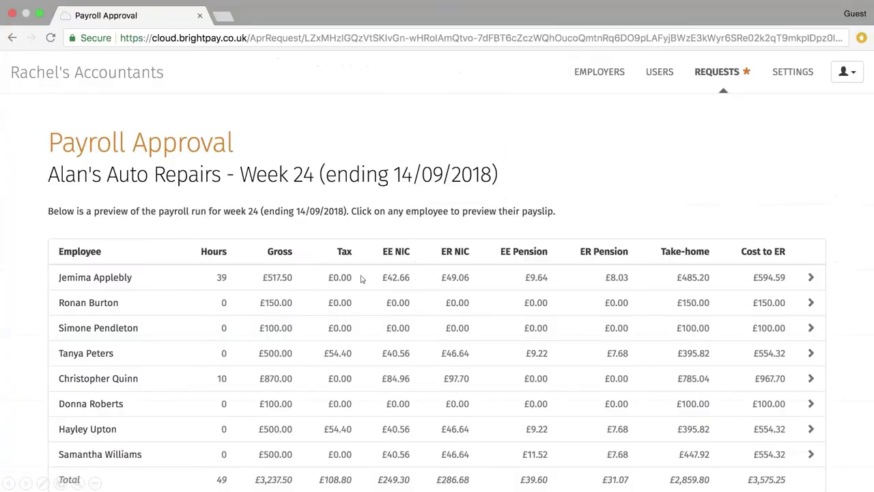
pyautogui.scroll(-5, 361, 279)
pyautogui.press('Right')
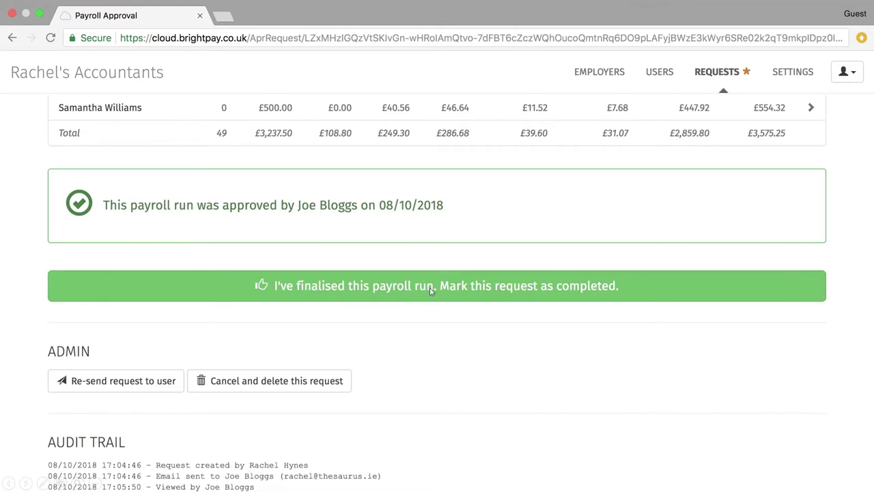
pyautogui.press('Right')
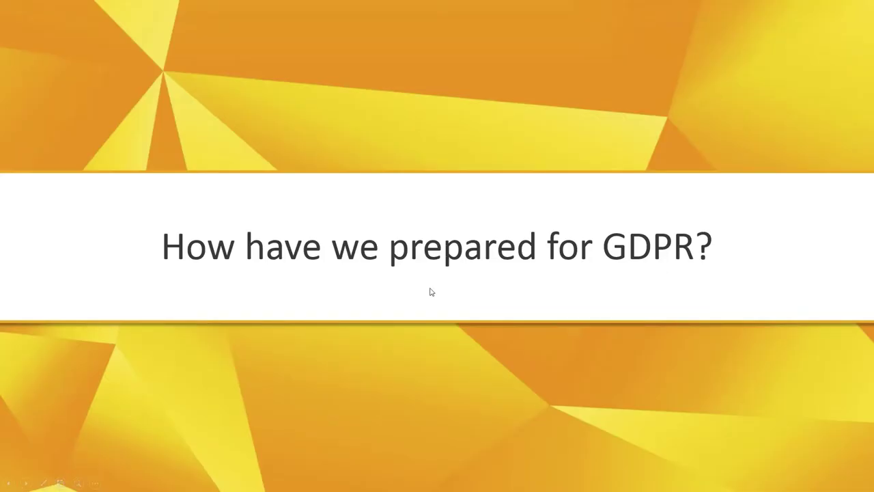